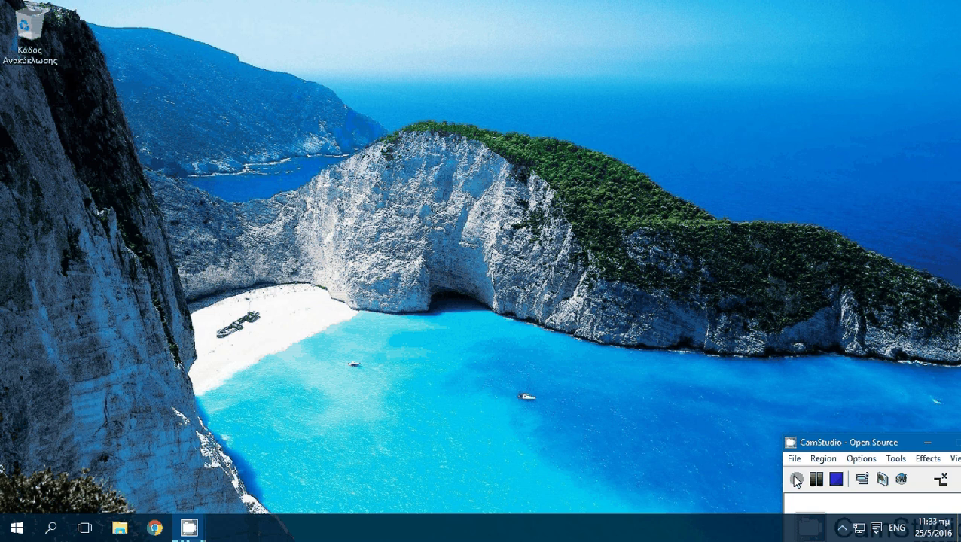
# Open Google Chrome and leave its window maximized.
pyautogui.click(249, 365)
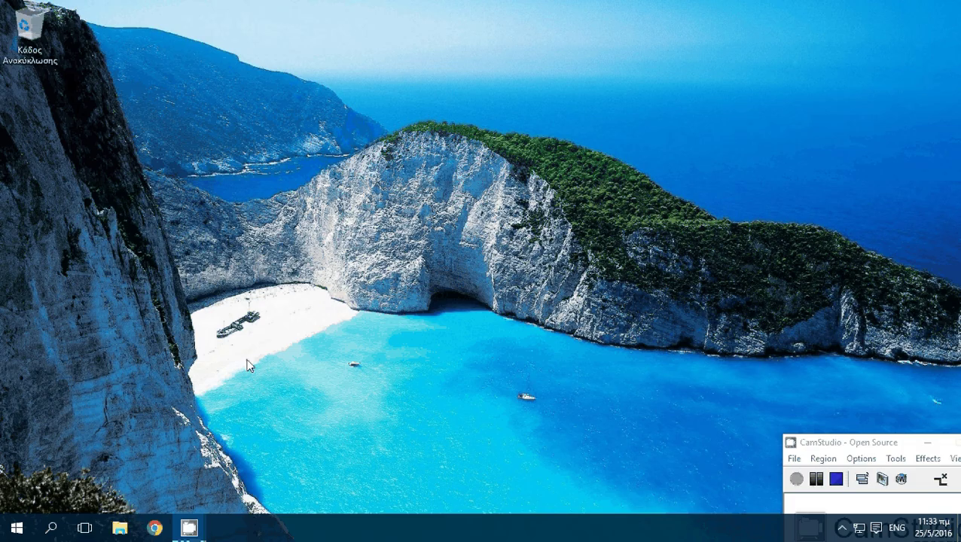
pyautogui.click(154, 527)
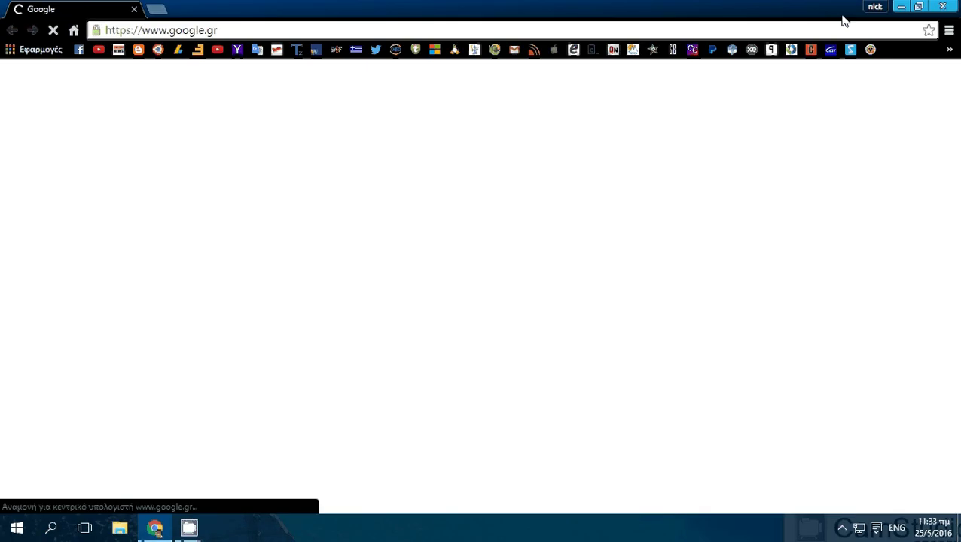
pyautogui.doubleClick(844, 20)
pyautogui.moveTo(889, 444); pyautogui.dragTo(882, 502)
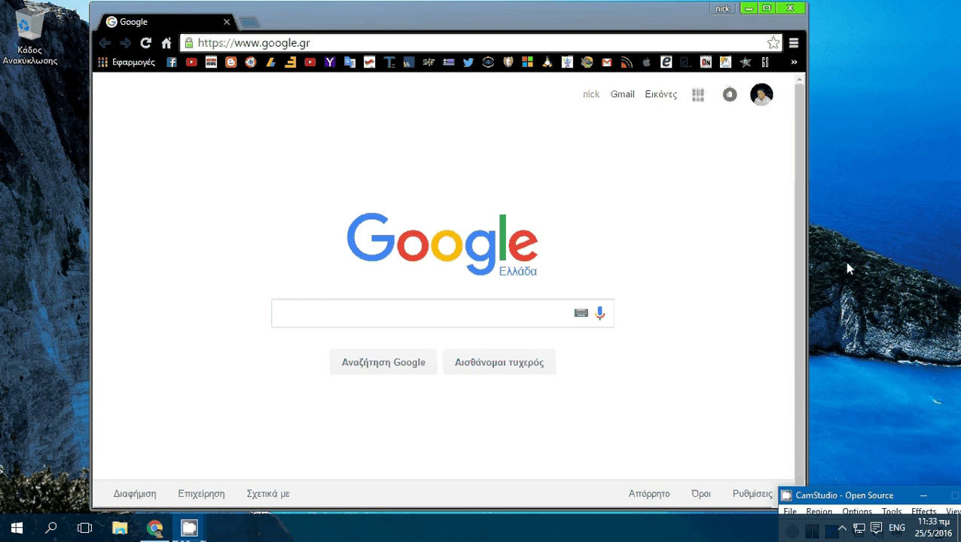
pyautogui.click(767, 8)
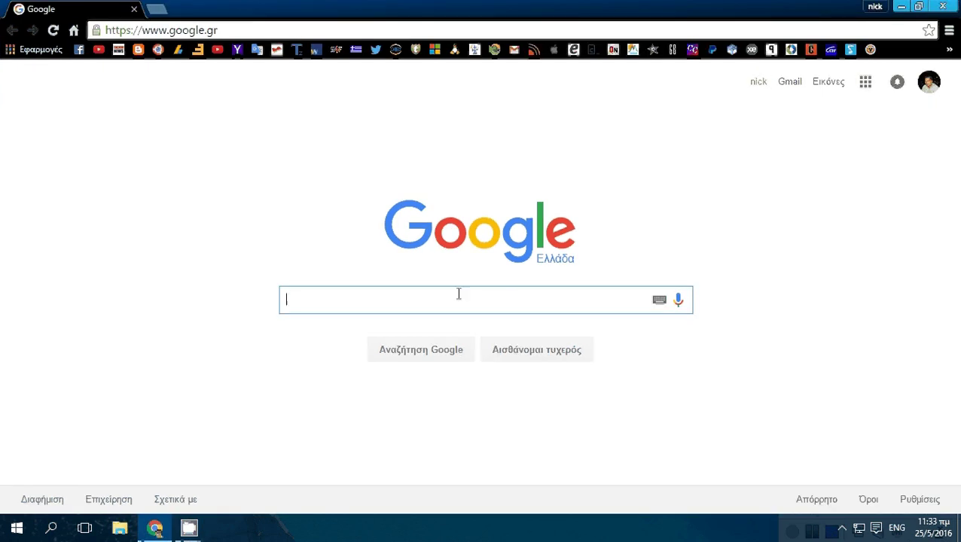
pyautogui.click(292, 29)
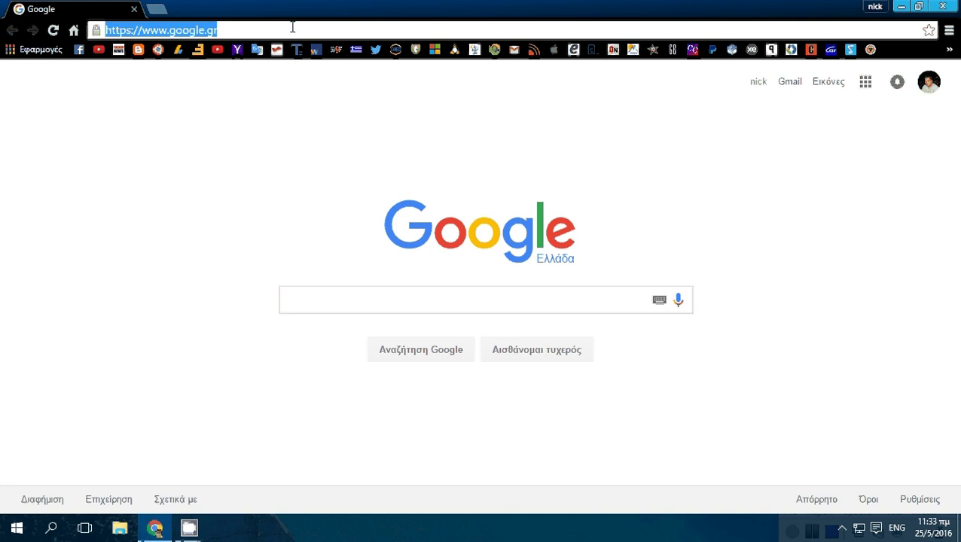
pyautogui.write('htt')
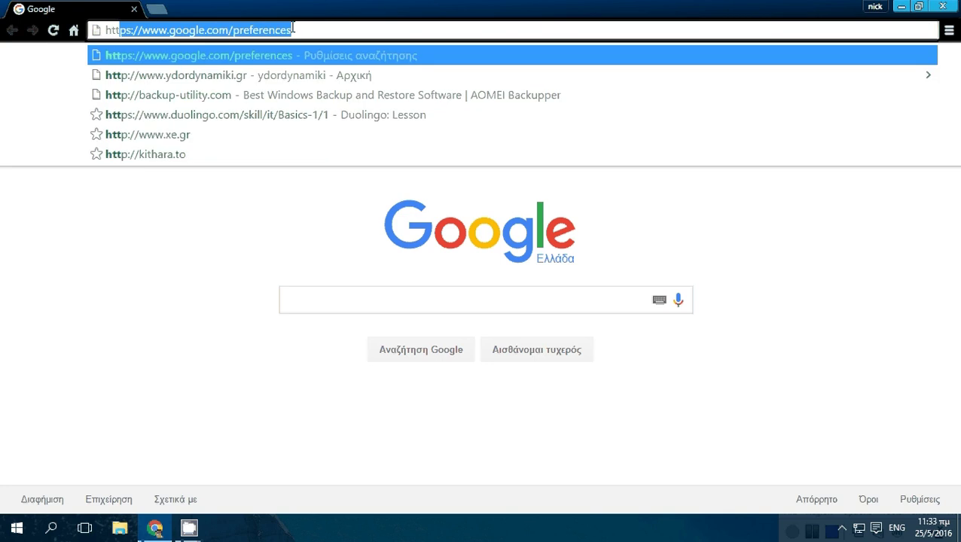
pyautogui.write('ps')
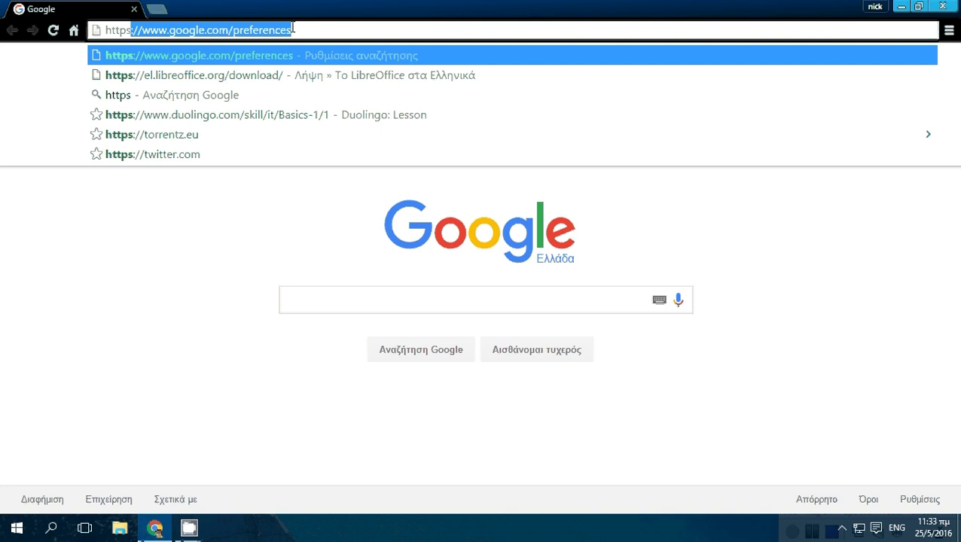
pyautogui.click(188, 73)
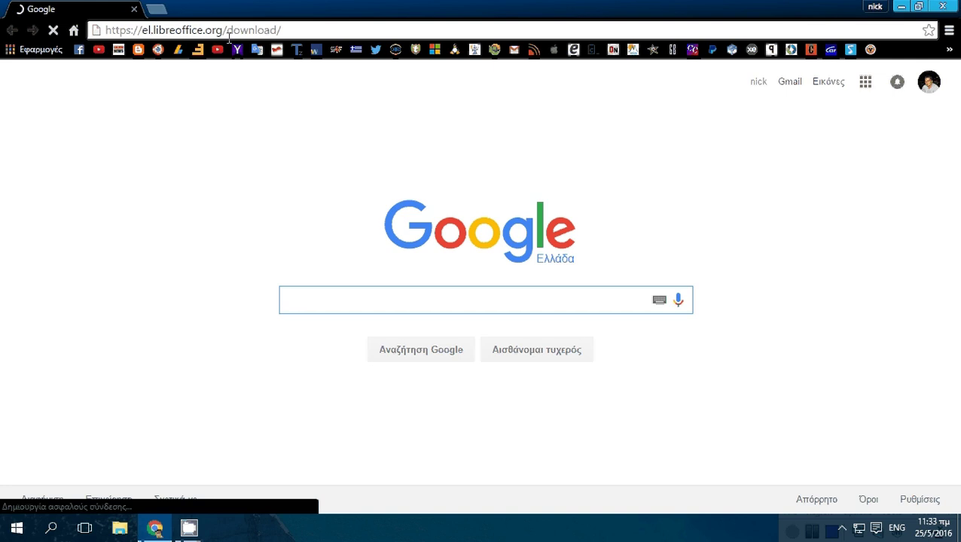
pyautogui.click(299, 31)
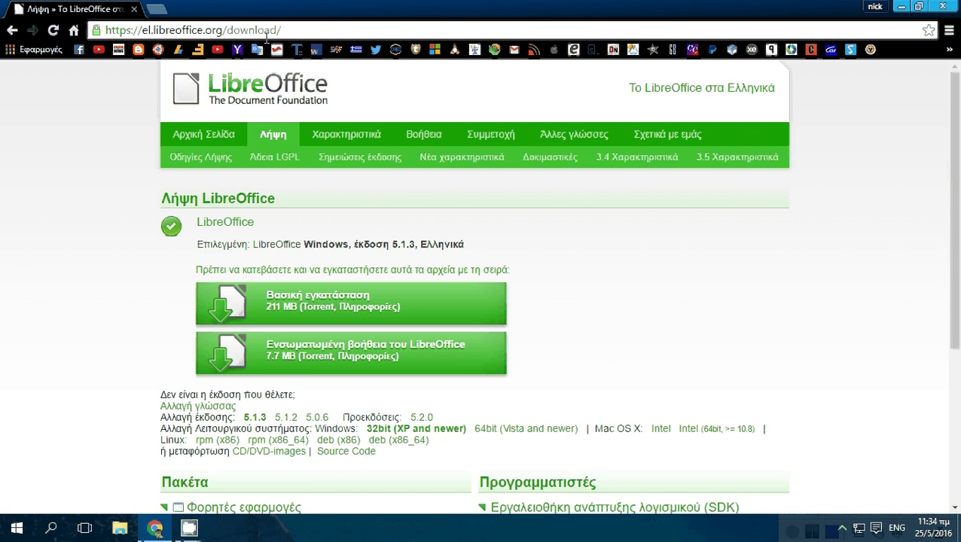
# Download the LibreOffice 5.1.3 basic installation (Βασική εγκατάσταση) for Windows and choose to keep the .msi file.
pyautogui.scroll(-3, 700, 193)
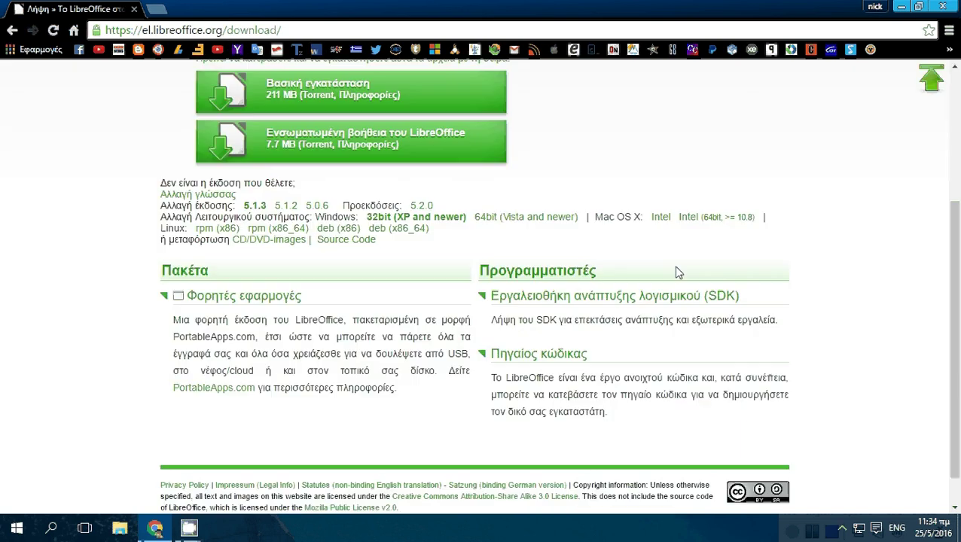
pyautogui.scroll(1, 677, 271)
pyautogui.scroll(2, 679, 267)
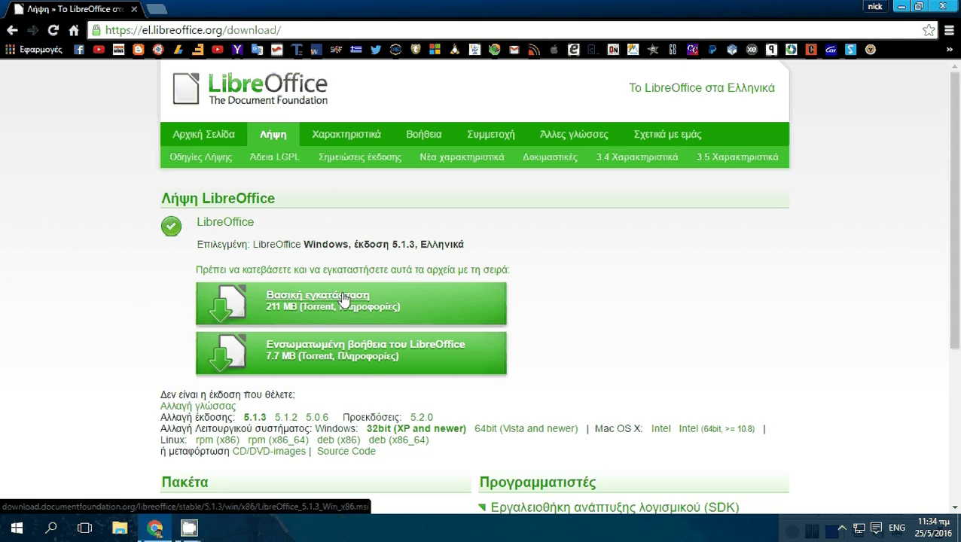
pyautogui.click(374, 288)
pyautogui.scroll(-3, 527, 294)
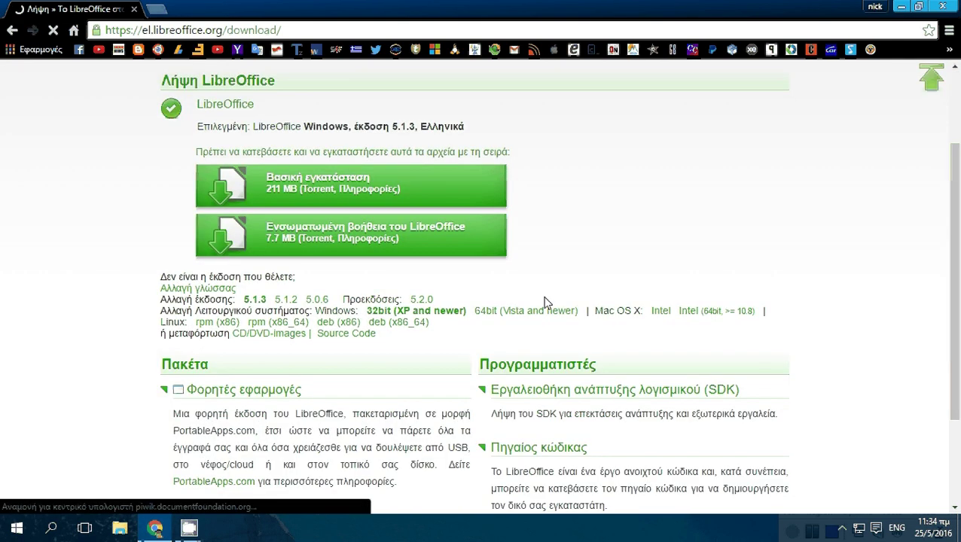
pyautogui.scroll(2, 547, 303)
pyautogui.scroll(1, 547, 303)
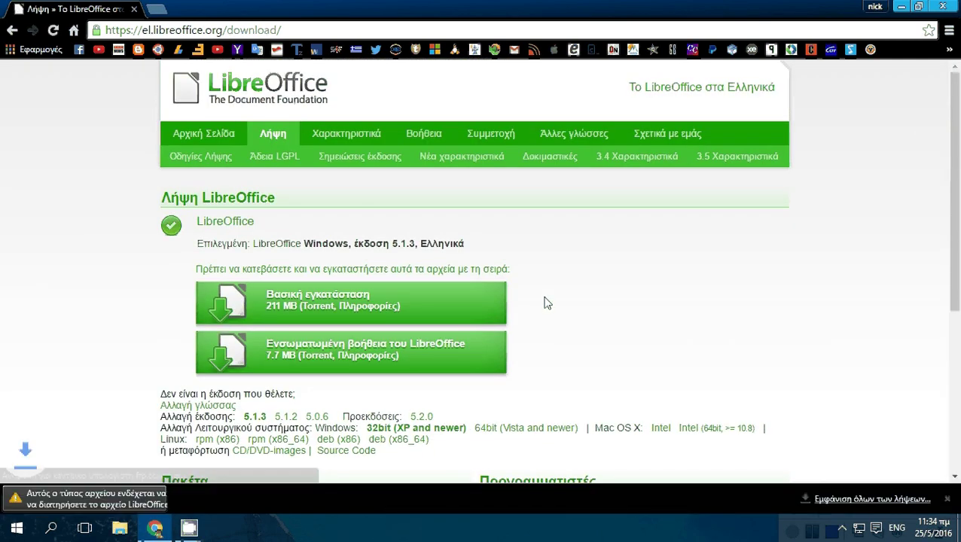
pyautogui.click(355, 498)
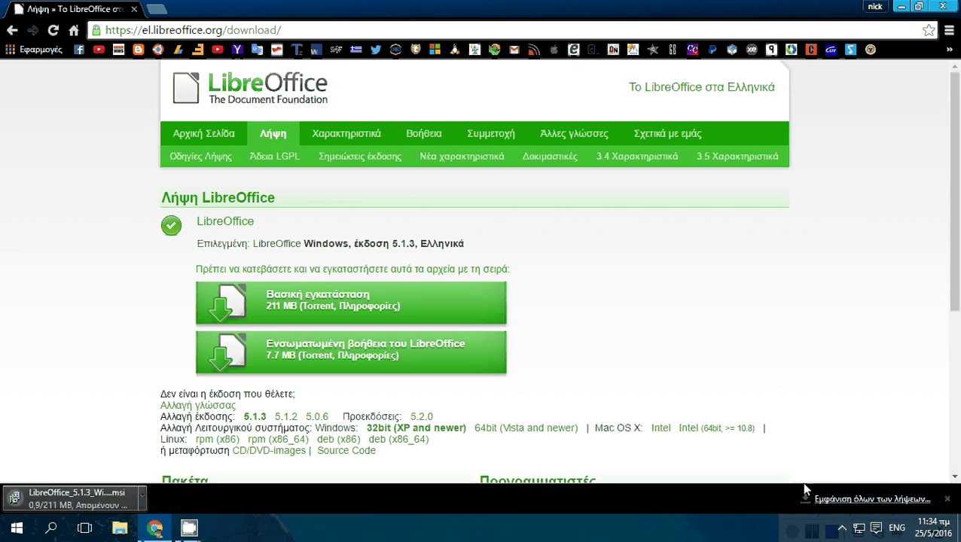
pyautogui.doubleClick(813, 15)
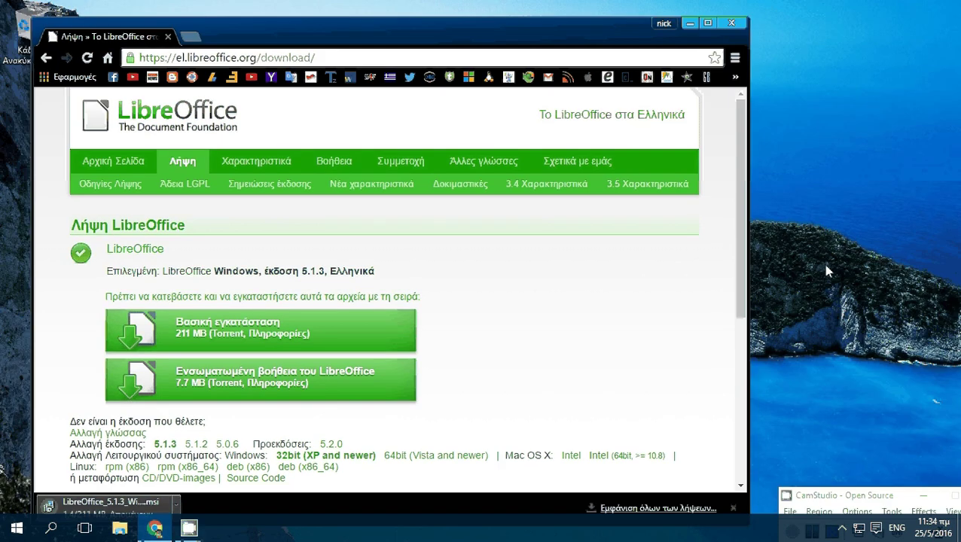
pyautogui.moveTo(836, 503); pyautogui.dragTo(835, 149)
pyautogui.moveTo(544, 29); pyautogui.dragTo(540, 15)
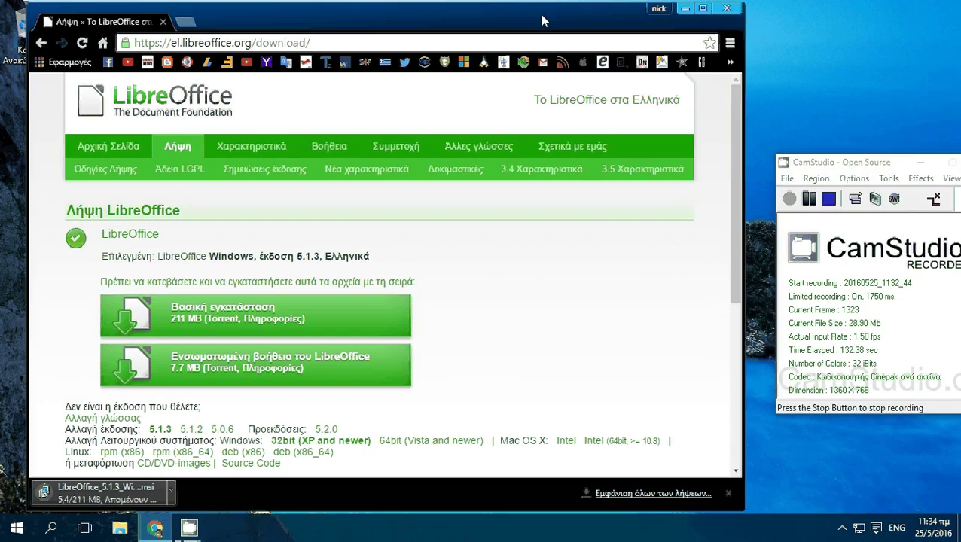
pyautogui.click(809, 198)
pyautogui.click(788, 199)
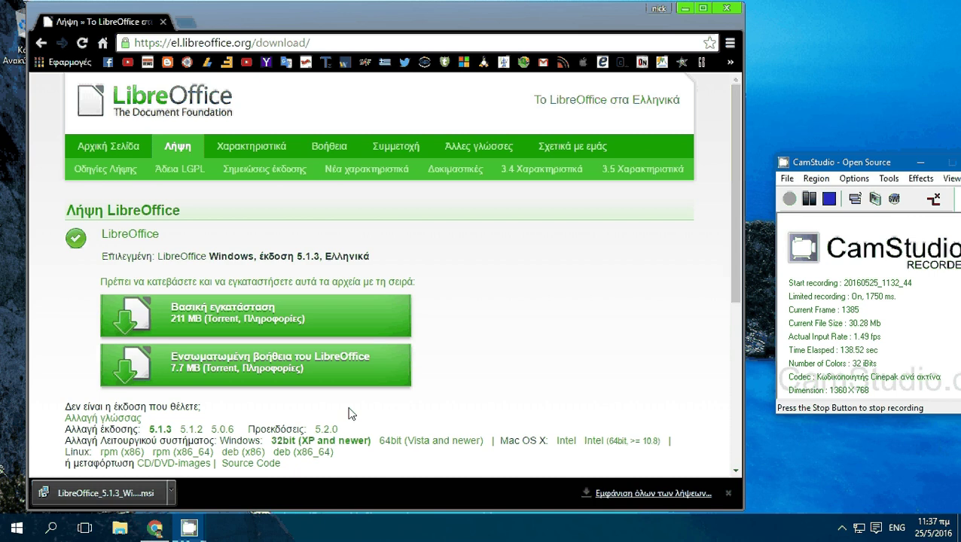
# Run the downloaded LibreOffice 5.1.3 .msi installer and close the browser.
pyautogui.click(134, 493)
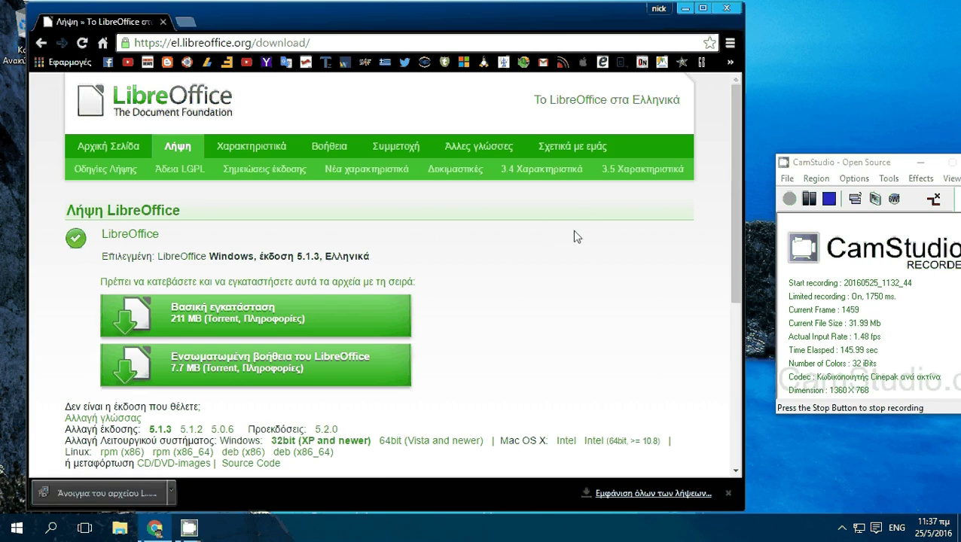
pyautogui.click(726, 8)
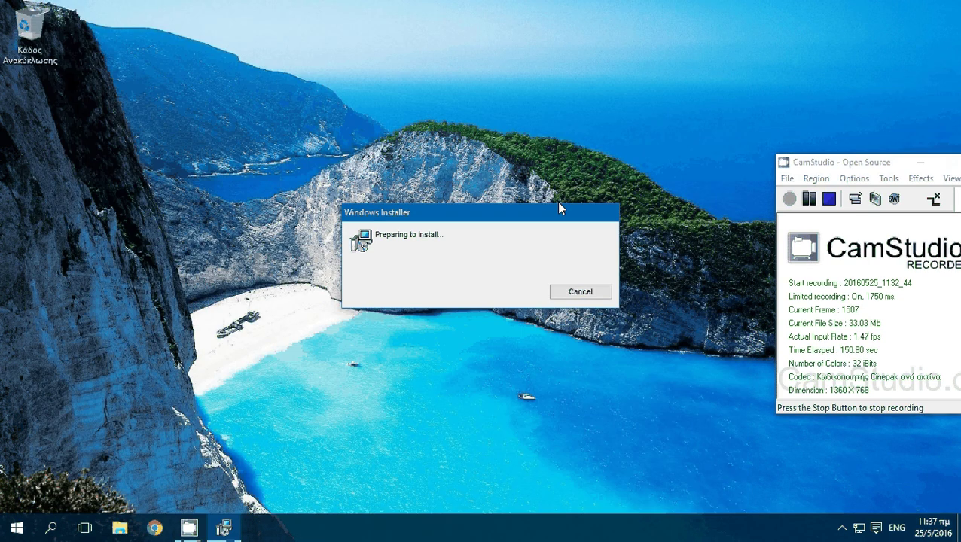
pyautogui.click(862, 167)
# Install LibreOffice 5.1.3.2 with the typical (Τυπική) setup type, keeping the desktop shortcut option enabled.
pyautogui.click(579, 380)
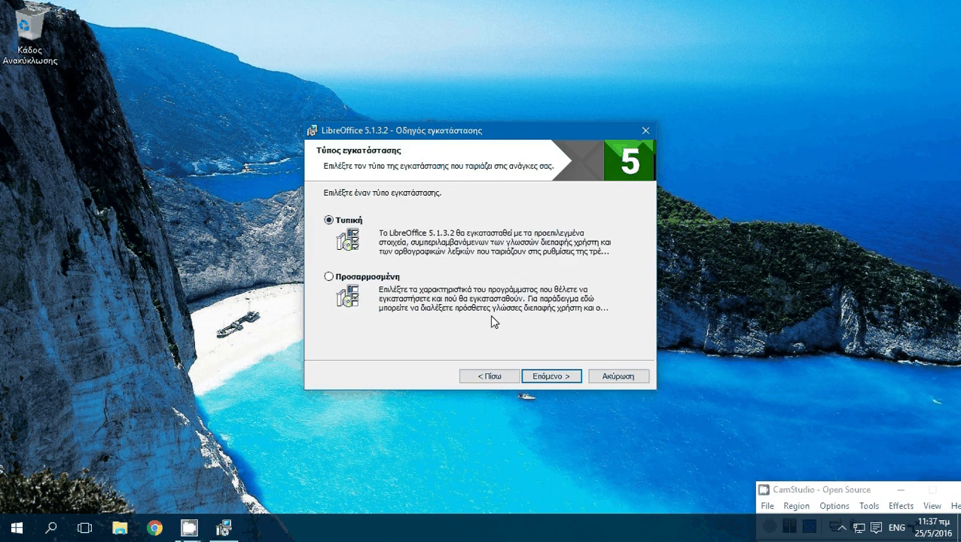
pyautogui.click(553, 380)
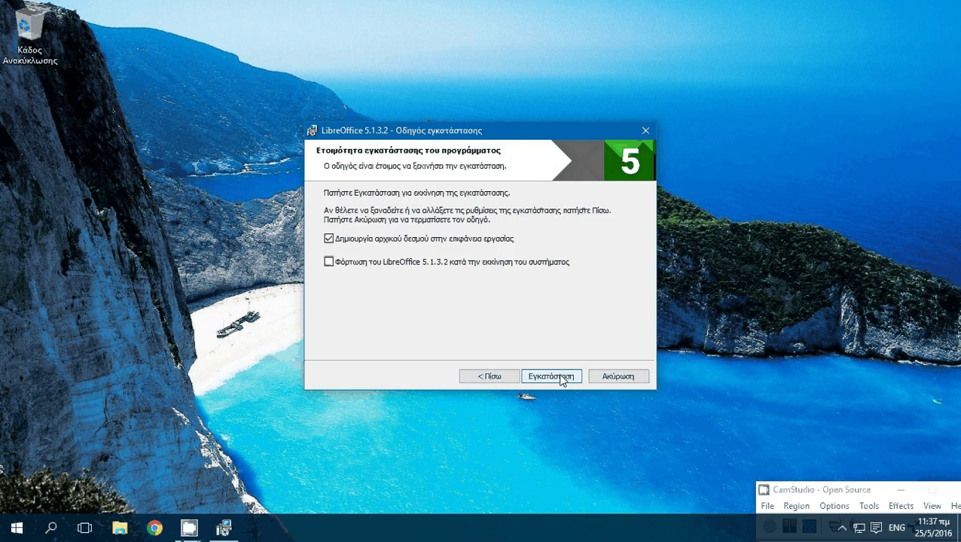
pyautogui.click(561, 378)
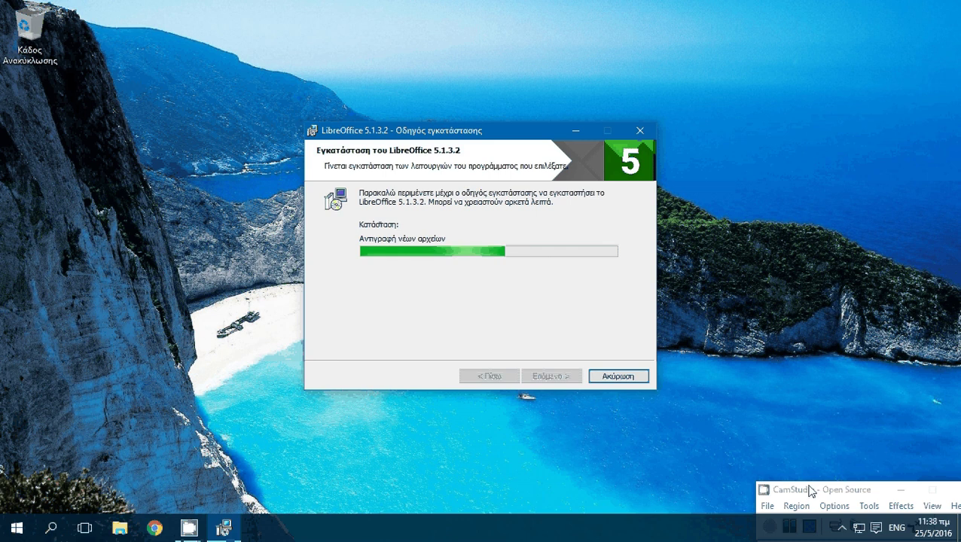
pyautogui.moveTo(810, 491); pyautogui.dragTo(779, 156)
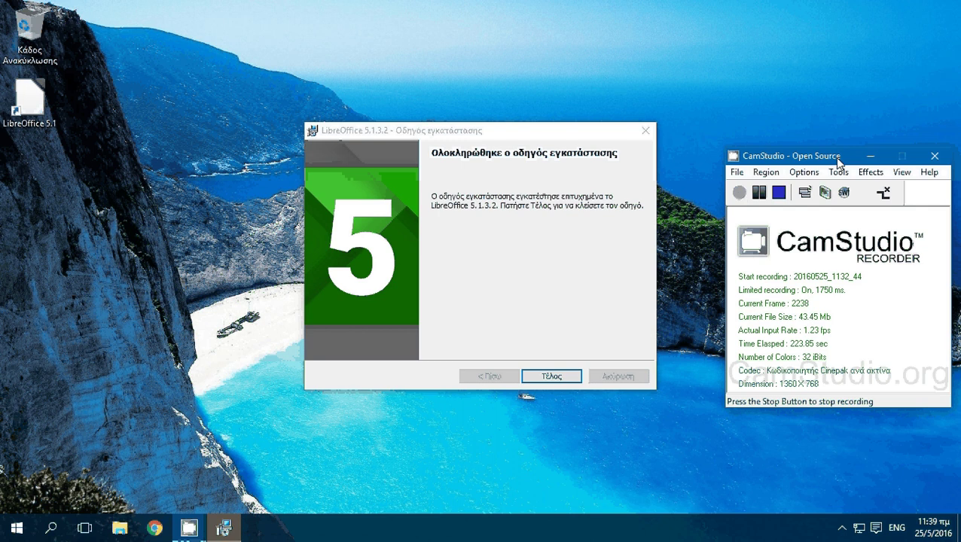
pyautogui.moveTo(837, 159); pyautogui.dragTo(871, 438)
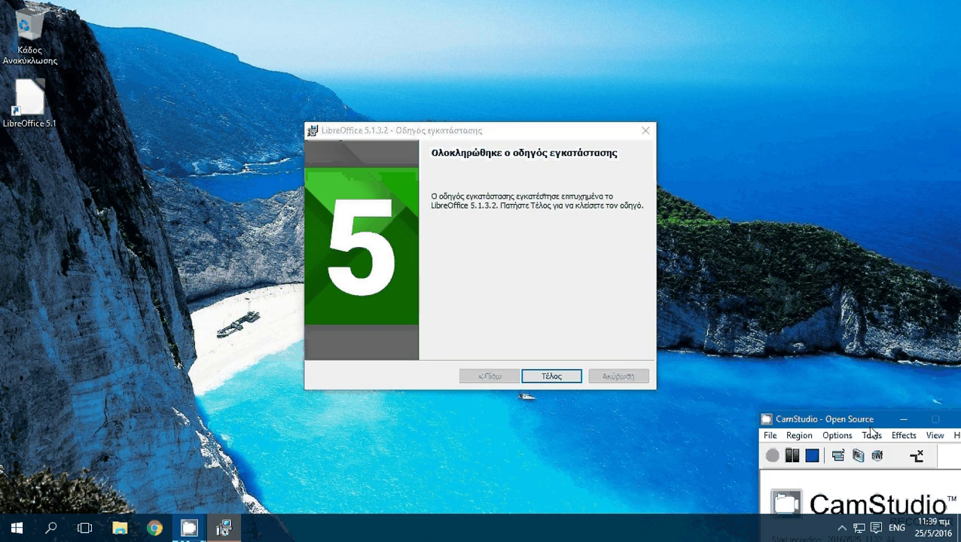
# Finish and close the LibreOffice 5.1.3.2 installation wizard.
pyautogui.click(577, 391)
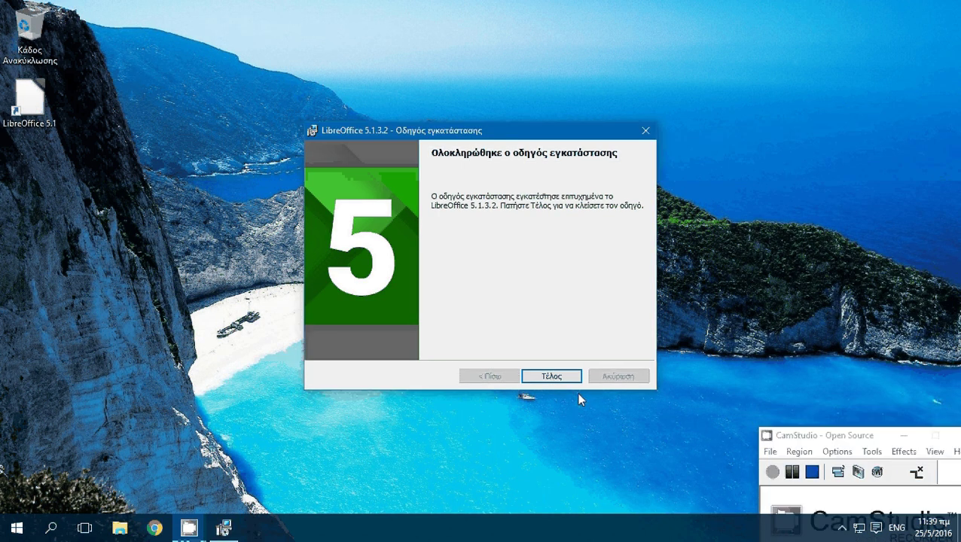
pyautogui.press('Return')
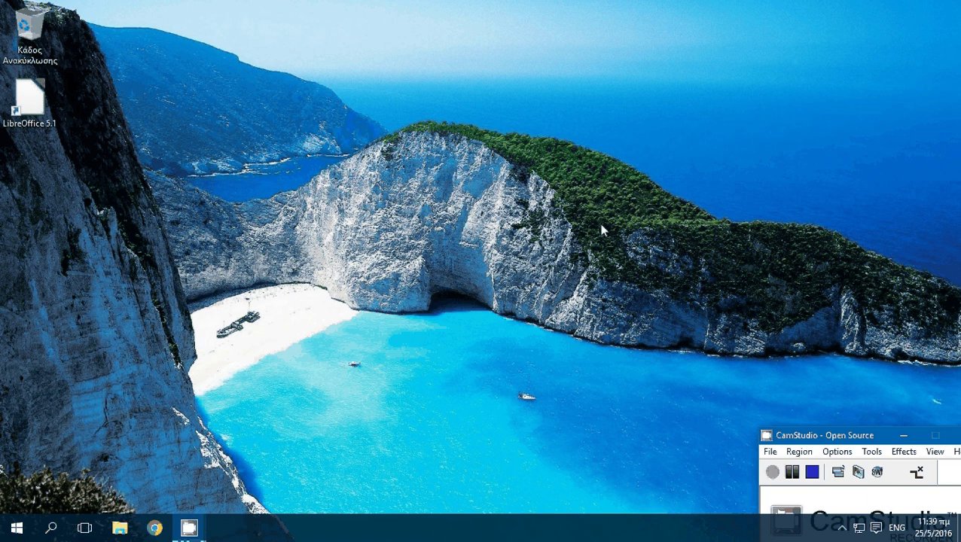
# Pin the desktop LibreOffice 5.1 shortcut to the Start menu in the empty spot between VLC media player and Skype.
pyautogui.click(17, 527)
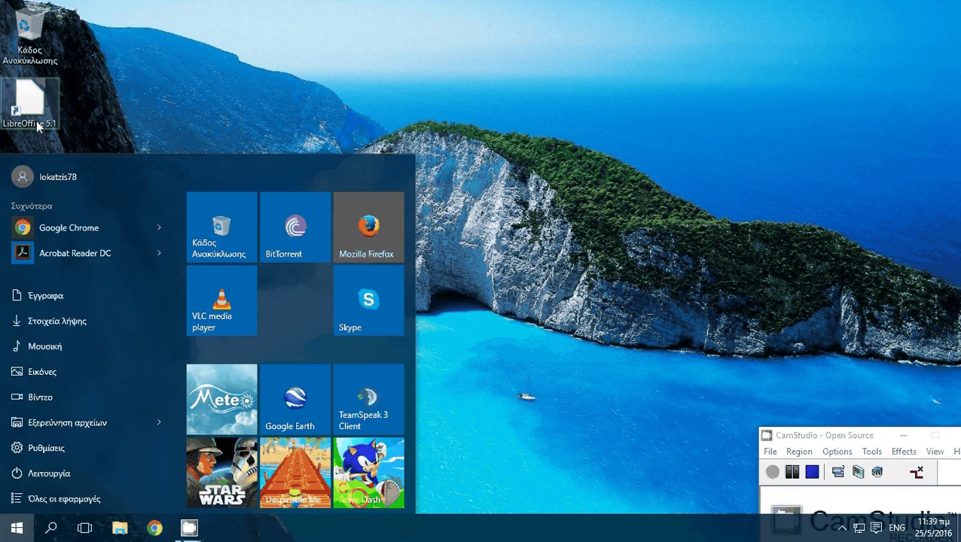
pyautogui.moveTo(36, 126); pyautogui.dragTo(295, 300)
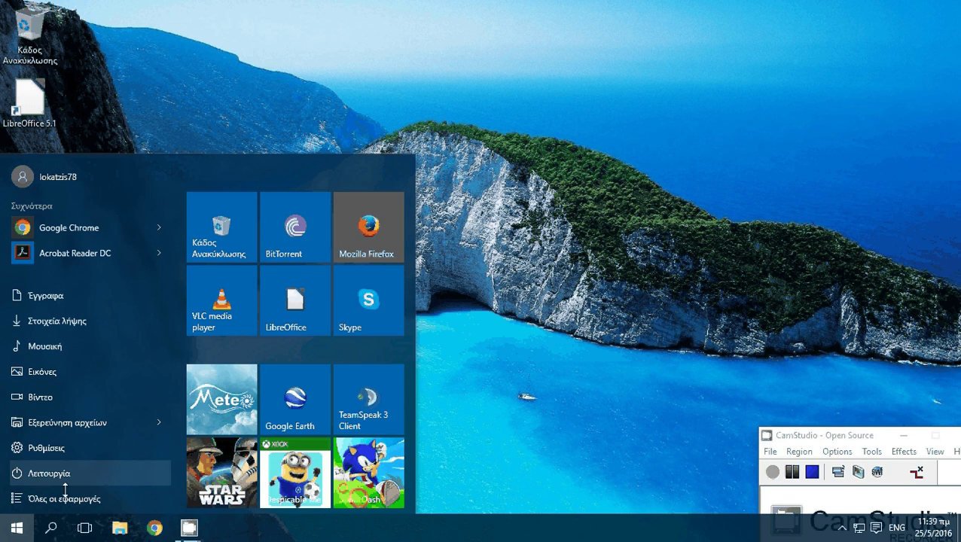
# Look through the programs inside the LibreOffice 5.1 folder of the all-apps list and close the Start menu.
pyautogui.click(64, 499)
pyautogui.scroll(-3, 108, 395)
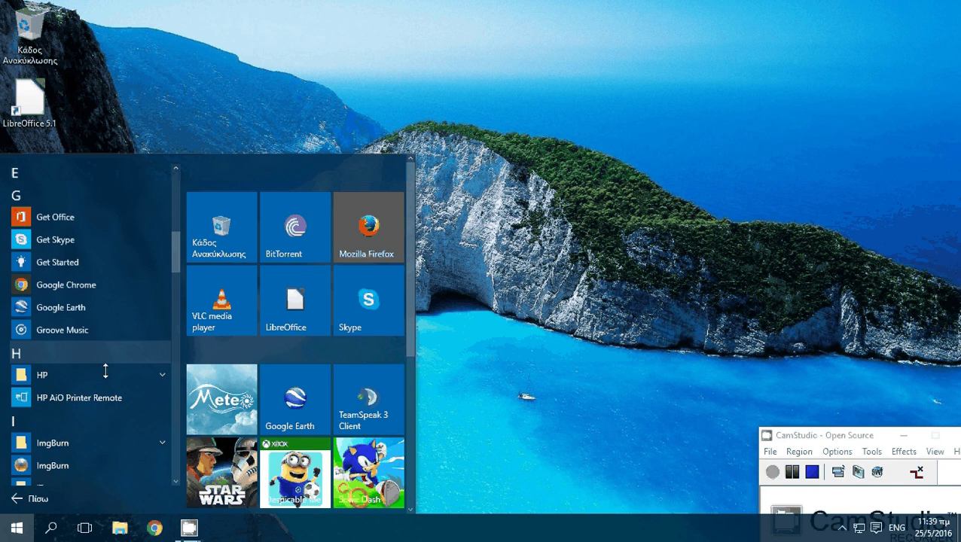
pyautogui.scroll(-3, 105, 370)
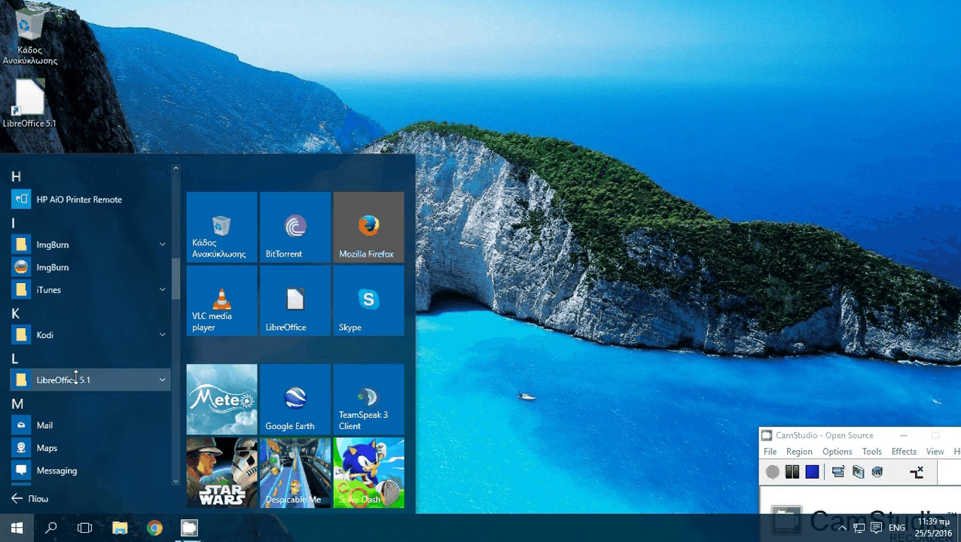
pyautogui.click(76, 379)
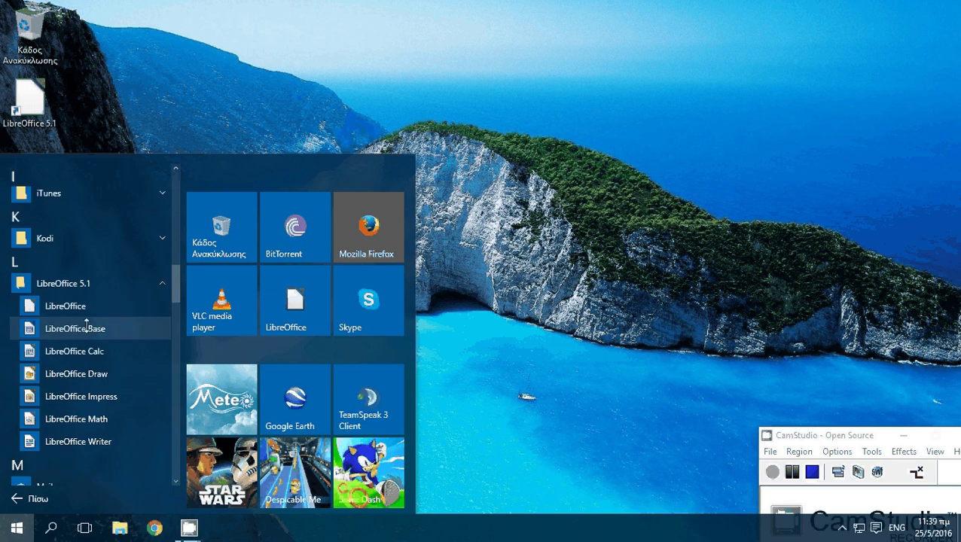
pyautogui.click(529, 275)
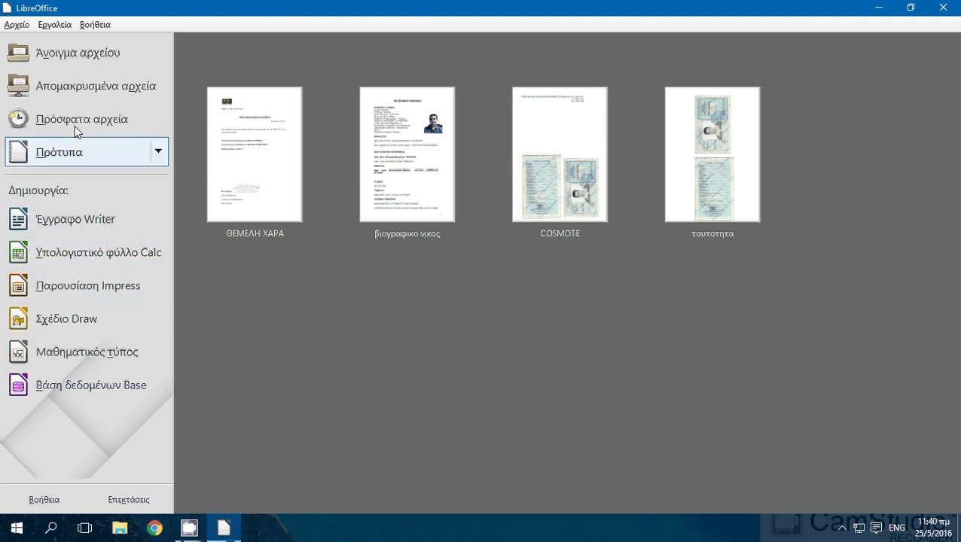
# Exit LibreOffice from its Start Center.
pyautogui.click(25, 28)
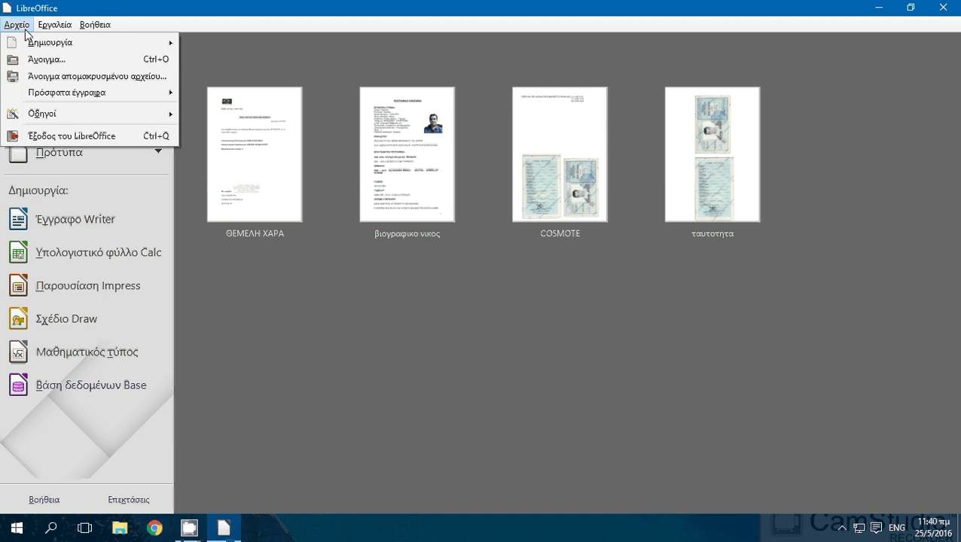
pyautogui.click(72, 136)
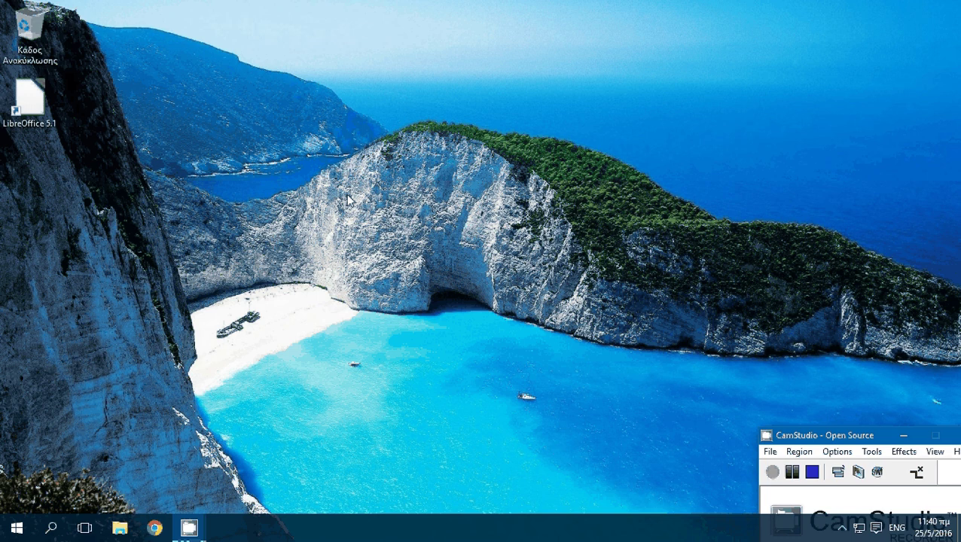